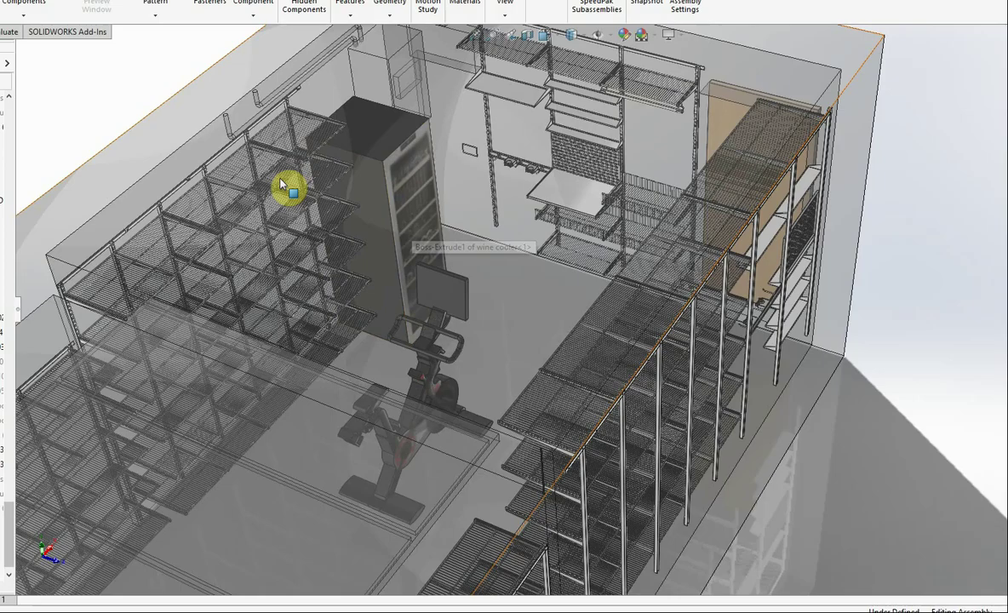
Step: Examine the storage room assembly from several sides, covering the wire shelving along both long walls, the wine cooler and the exercise bike
drag(240, 192, 426, 265)
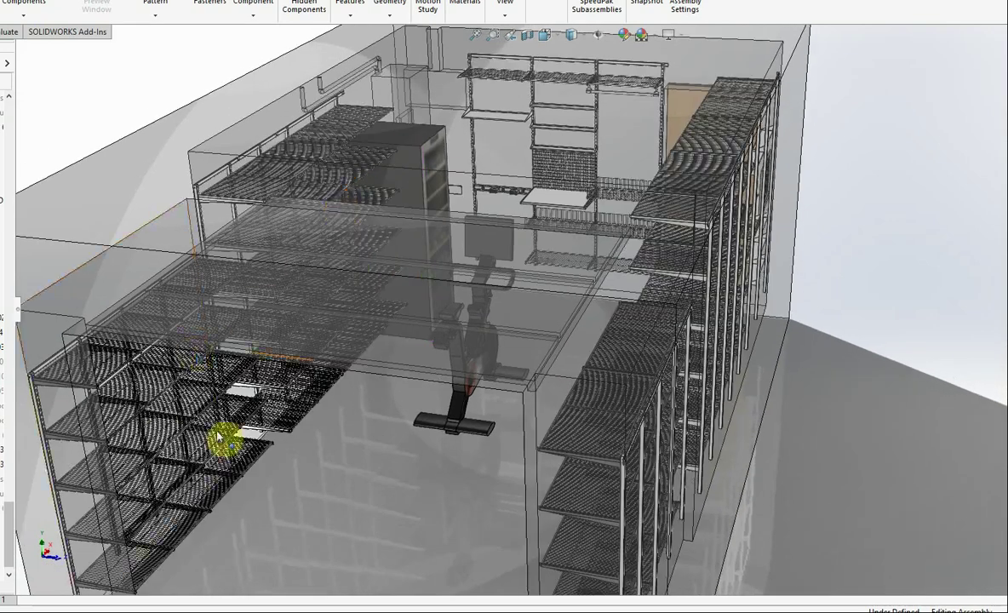
mouse_move(388, 296)
mouse_down()
mouse_move(382, 171)
mouse_move(333, 234)
mouse_move(360, 293)
mouse_move(390, 298)
mouse_up()
scroll(421, 256, down, 1)
scroll(421, 256, up, 2)
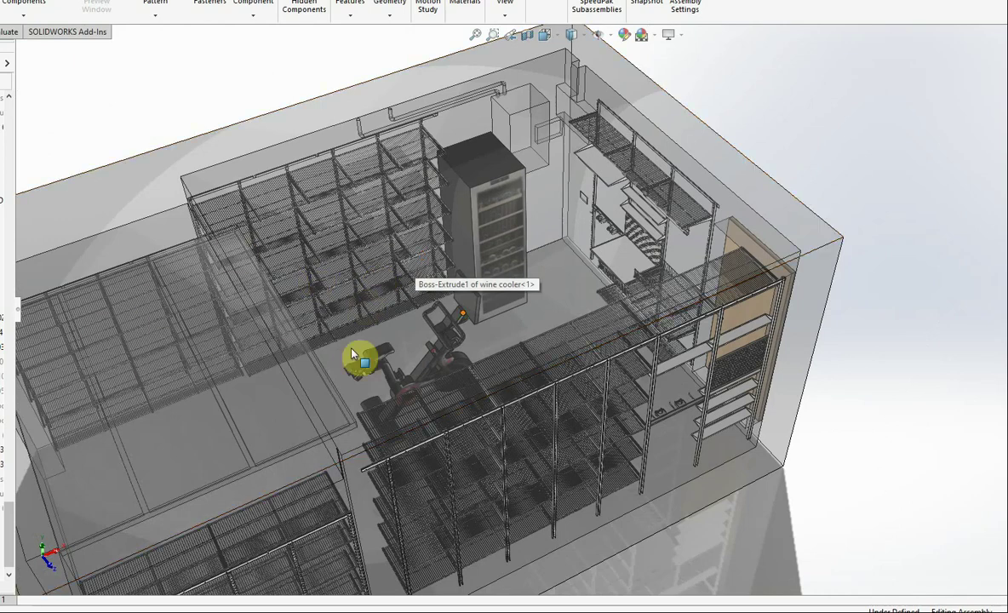
drag(543, 266, 672, 482)
scroll(558, 453, up, 2)
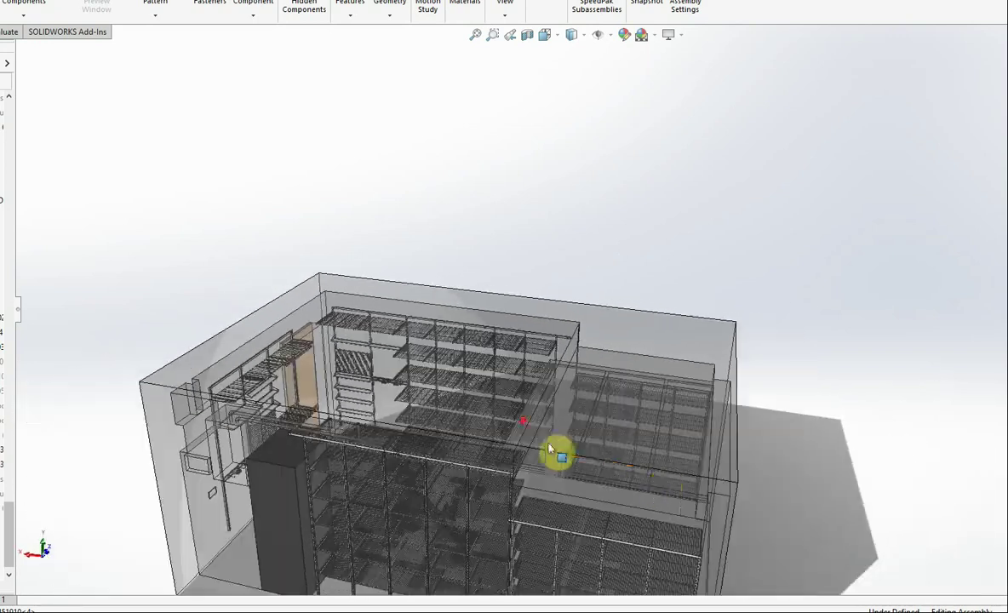
scroll(526, 437, down, 5)
drag(610, 389, 594, 428)
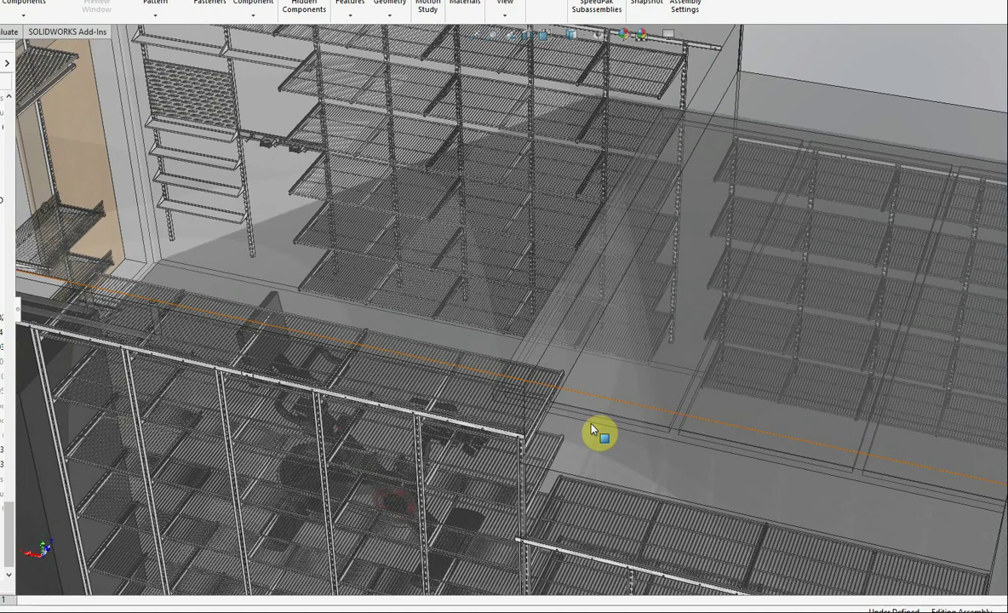
scroll(477, 119, up, 3)
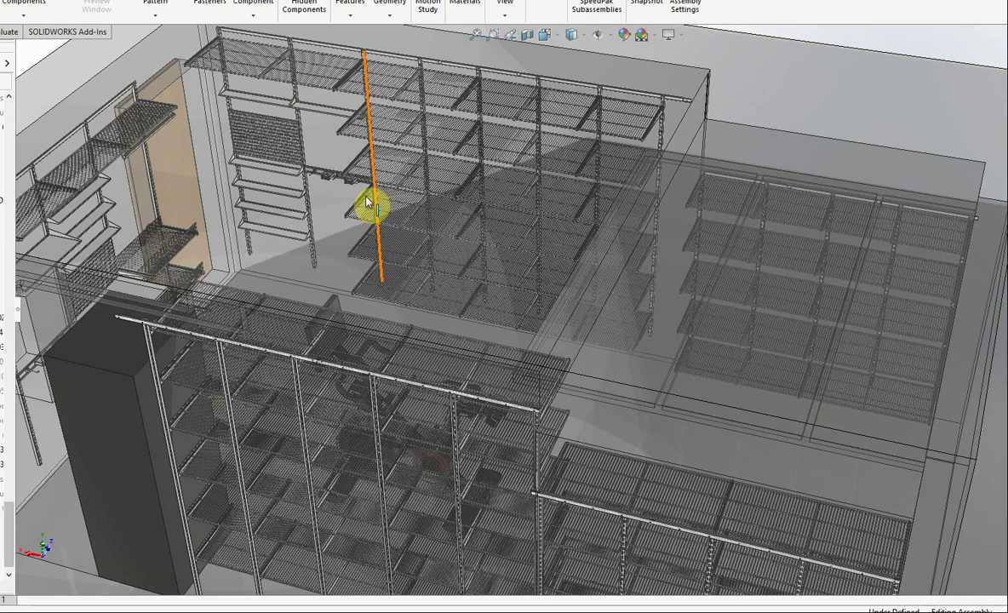
middle_click(252, 182)
drag(251, 181, 248, 221)
scroll(311, 49, up, 3)
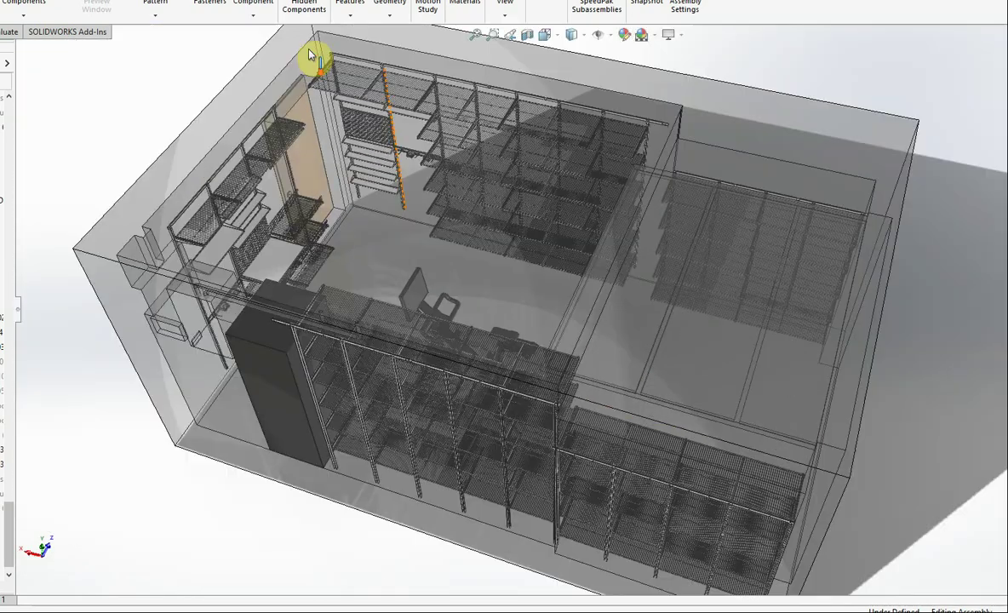
Step: Inspect the corner beside the wooden door, including the perforated board, the narrow shelves and the start of the long-wall wire shelving
scroll(339, 119, down, 3)
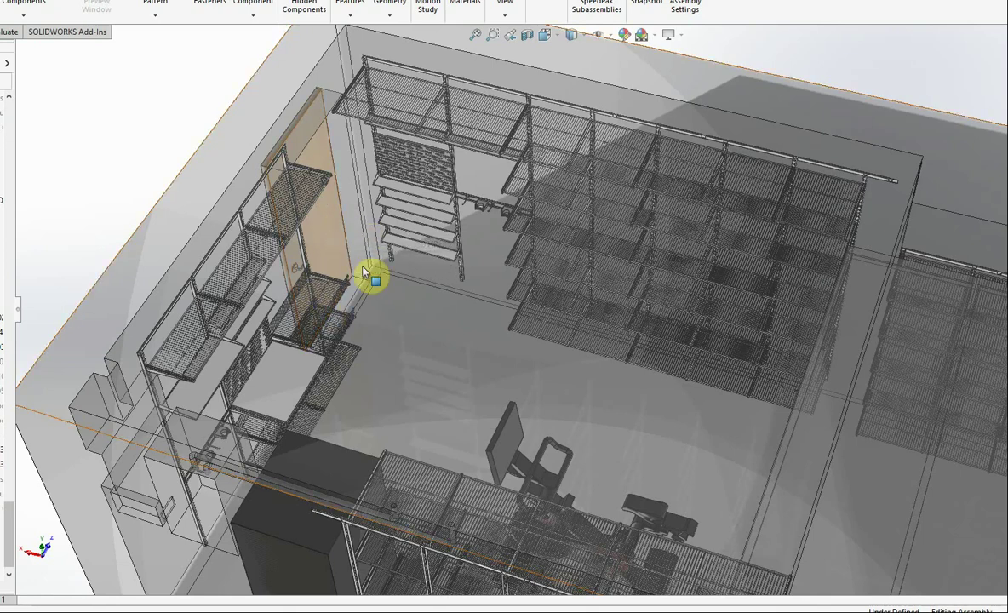
drag(412, 288, 495, 287)
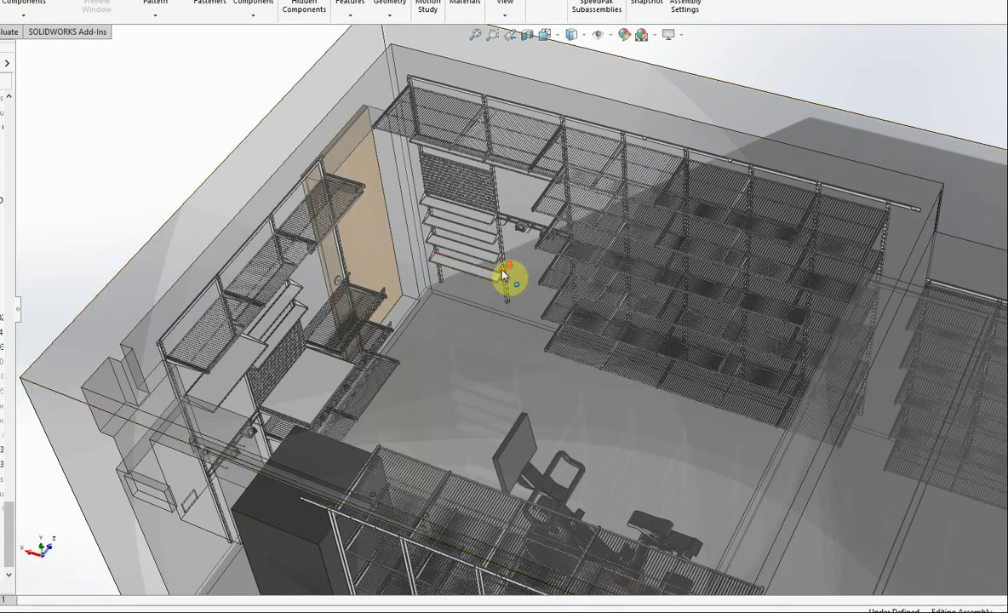
scroll(504, 275, down, 3)
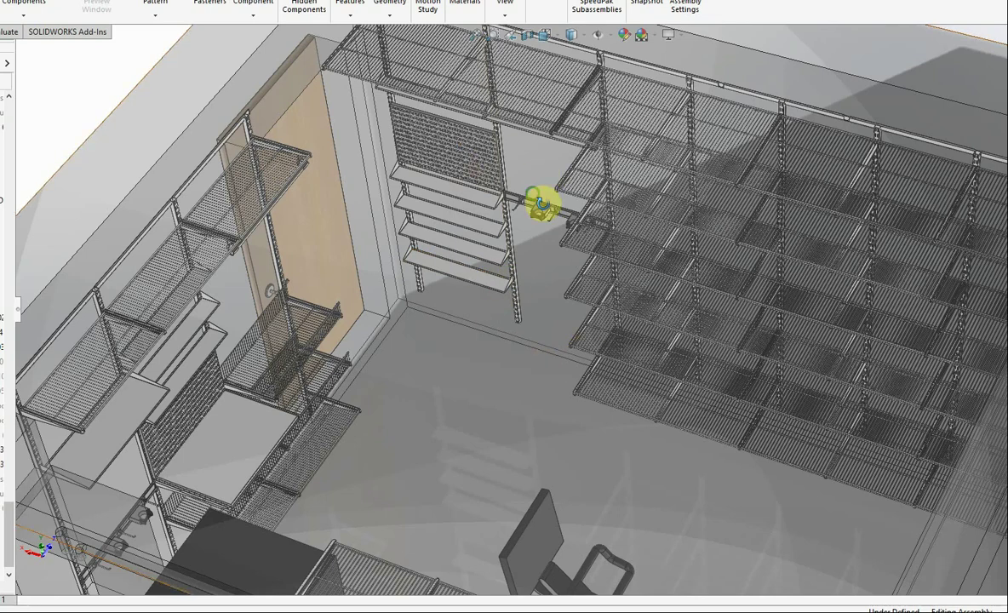
scroll(523, 204, down, 2)
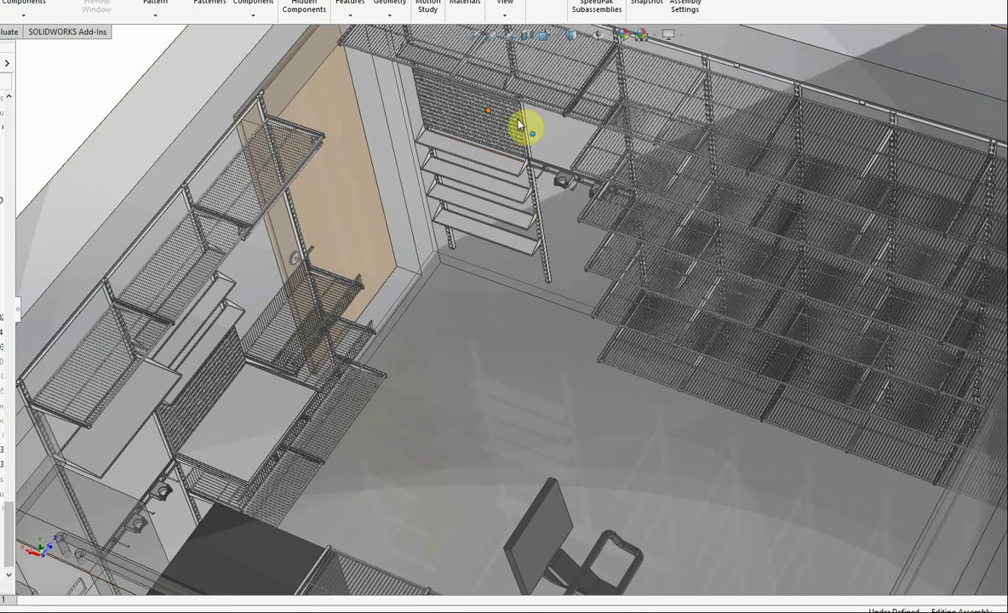
mouse_move(467, 225)
mouse_down()
mouse_move(456, 187)
mouse_move(466, 182)
mouse_move(470, 213)
mouse_up()
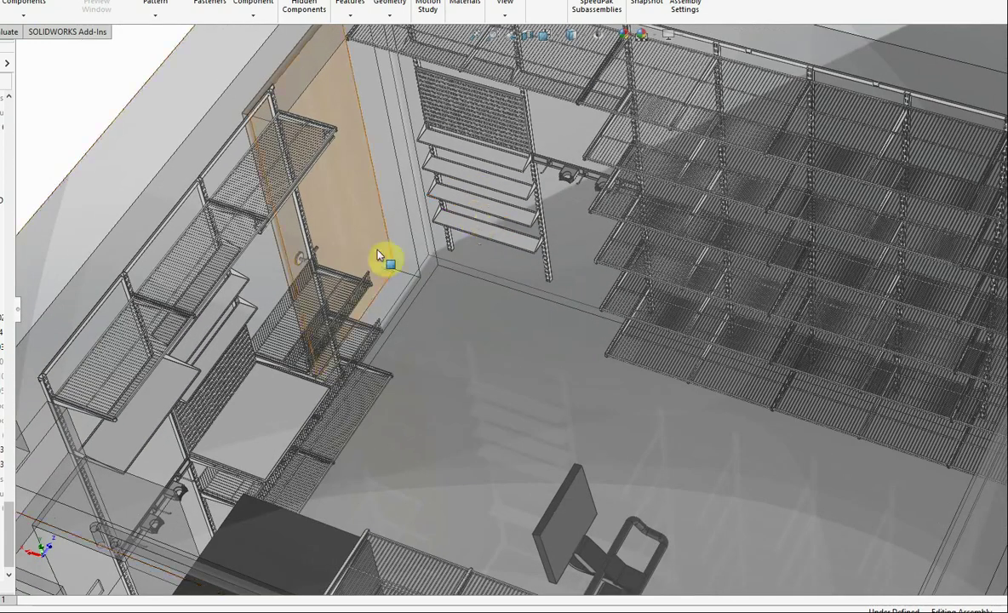
drag(505, 146, 507, 165)
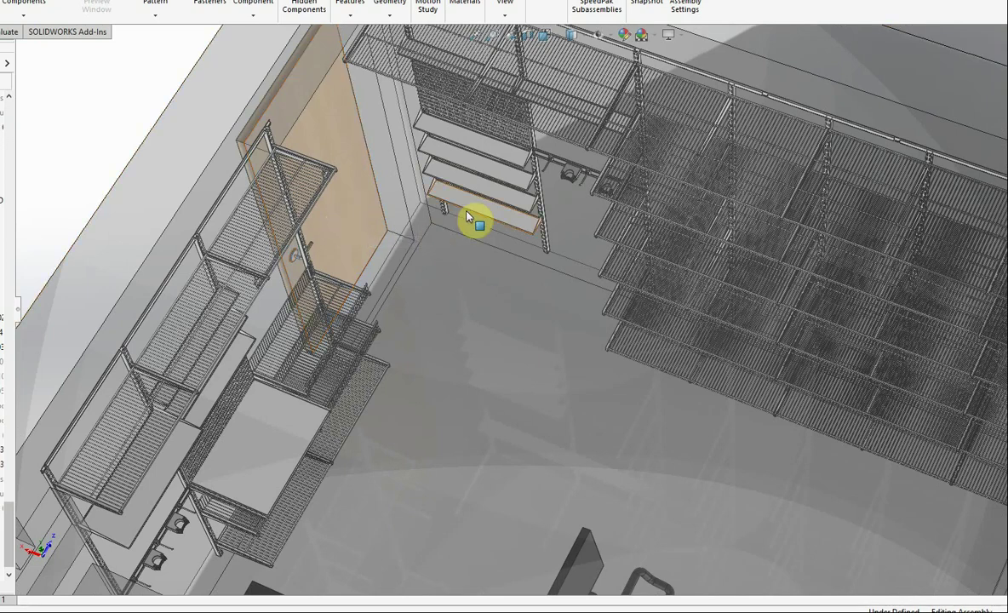
scroll(607, 268, up, 3)
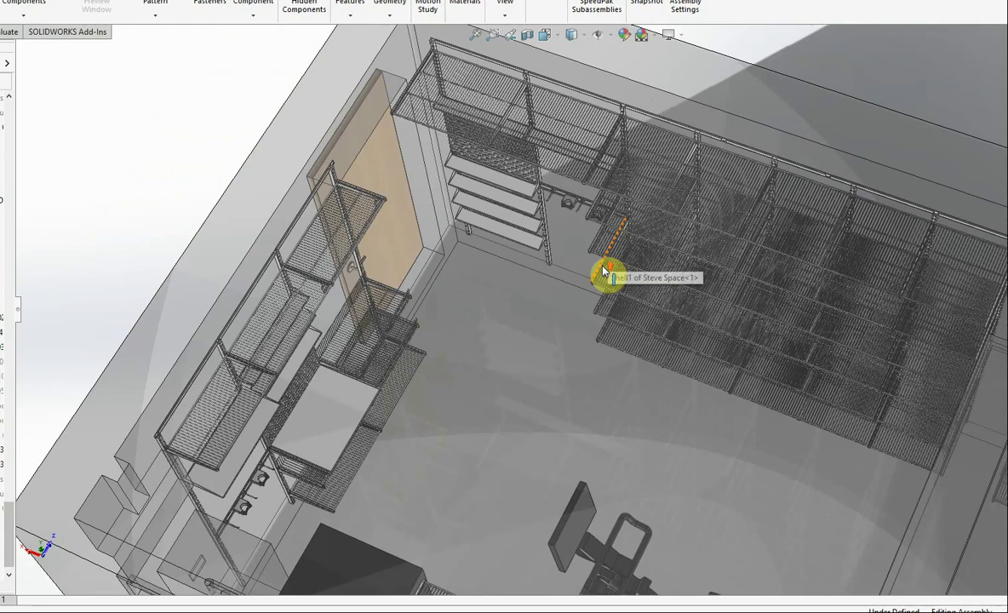
Step: Examine the shelving unit on the end wall between the wine cooler and the door, from the upper wire shelves to the worktop
drag(540, 333, 645, 328)
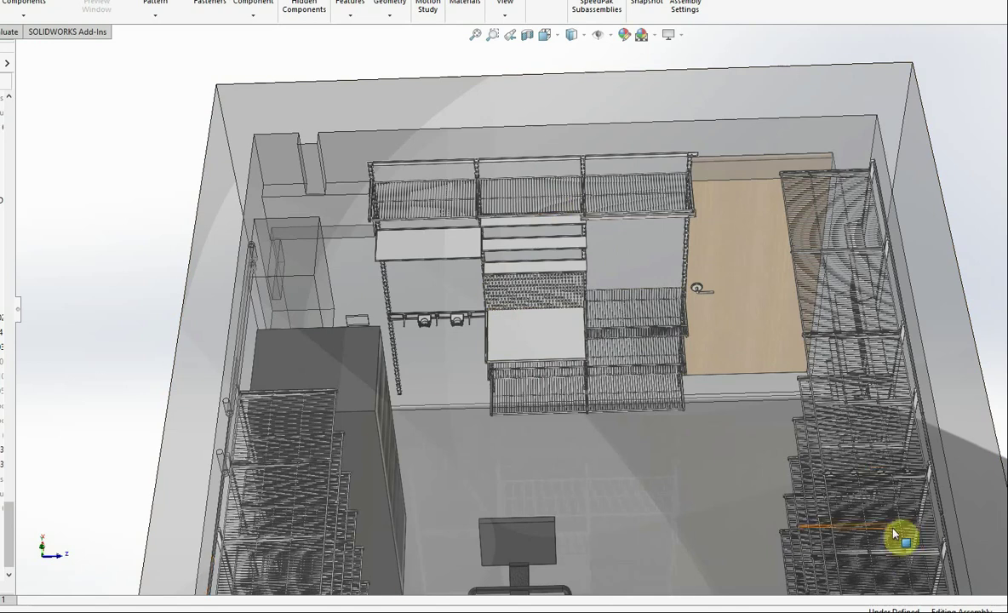
drag(840, 414, 592, 434)
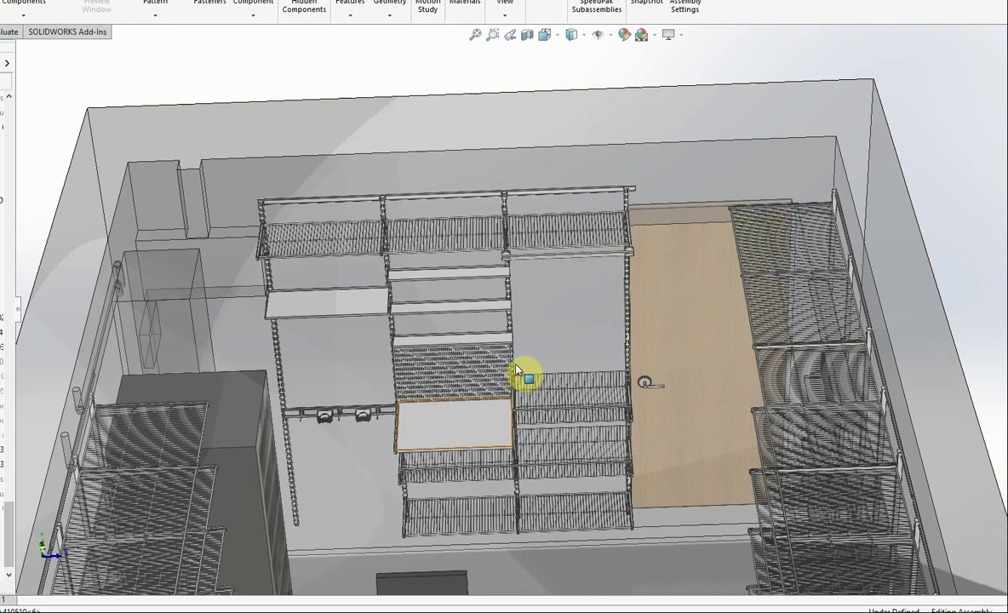
drag(571, 490, 738, 564)
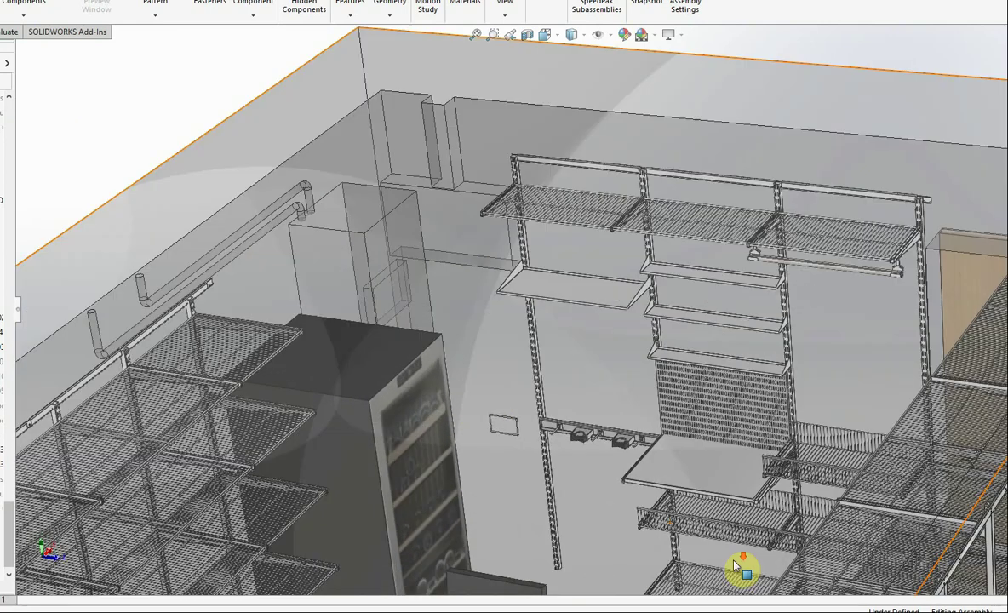
scroll(734, 564, down, 1)
mouse_move(815, 460)
mouse_down()
mouse_move(817, 445)
mouse_move(810, 474)
mouse_up()
scroll(810, 474, down, 1)
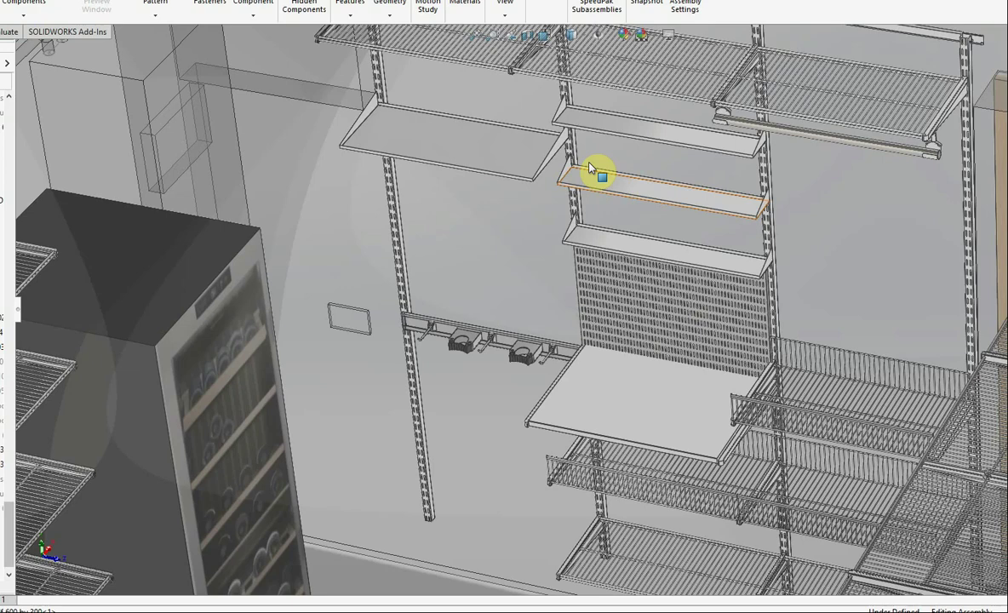
drag(769, 295, 745, 298)
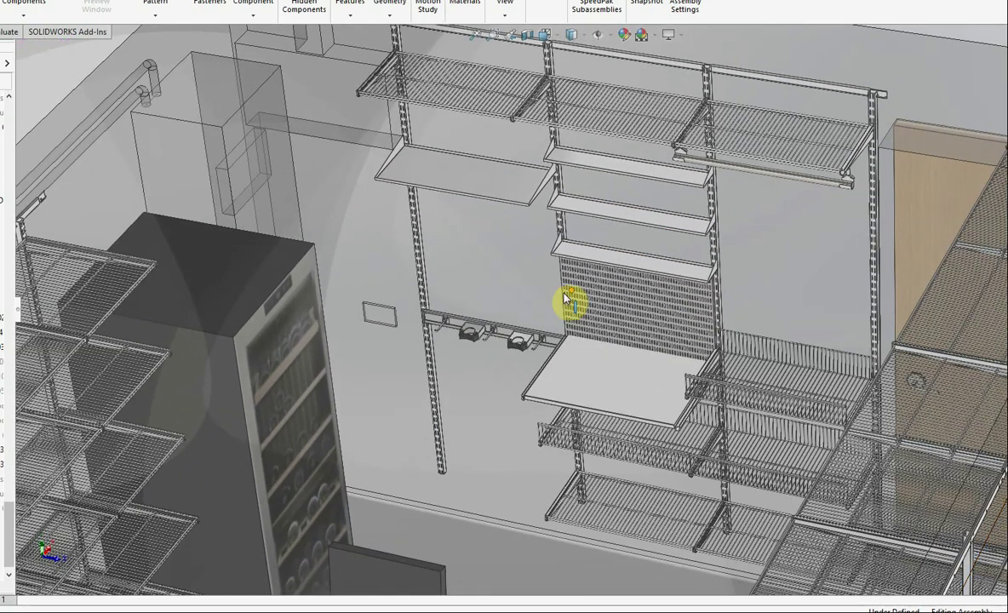
mouse_move(675, 421)
mouse_down()
mouse_move(673, 398)
mouse_move(669, 422)
mouse_up()
Step: Inspect the melamine worktop shelf closely, together with the perforated board behind it and the storage track with hooks and holders beside it
scroll(670, 422, down, 5)
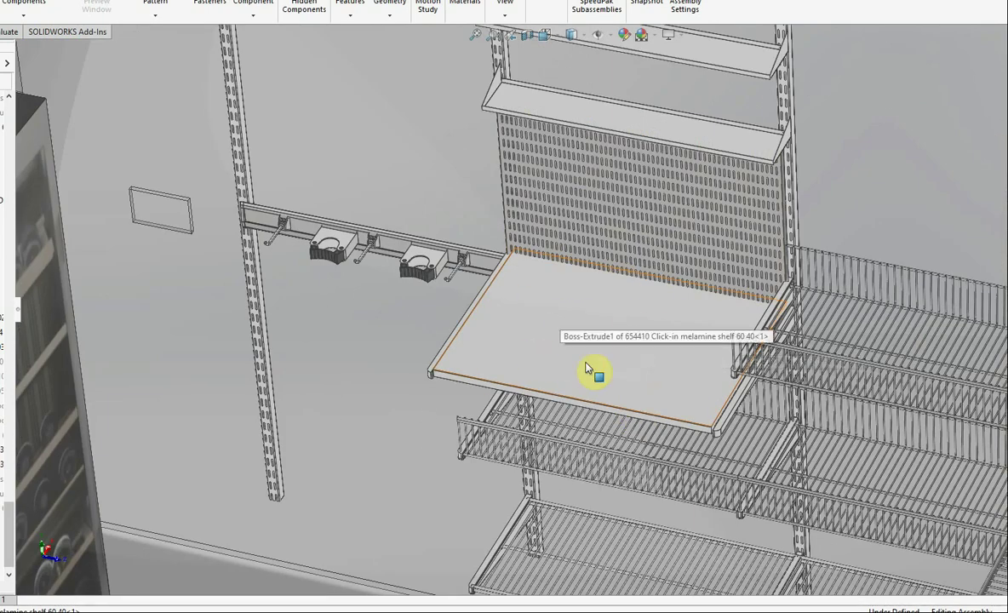
drag(594, 359, 519, 326)
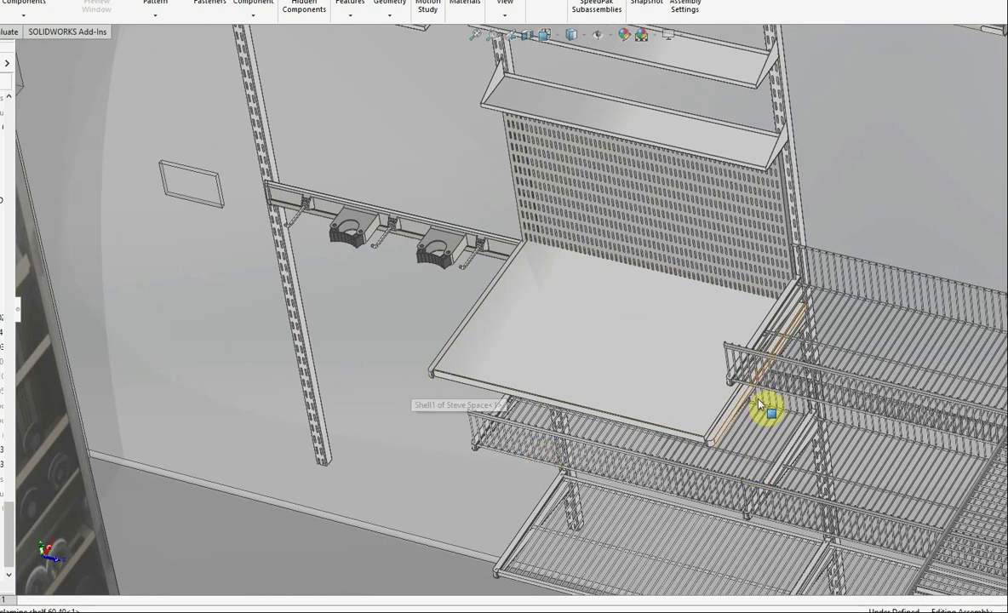
scroll(549, 251, down, 3)
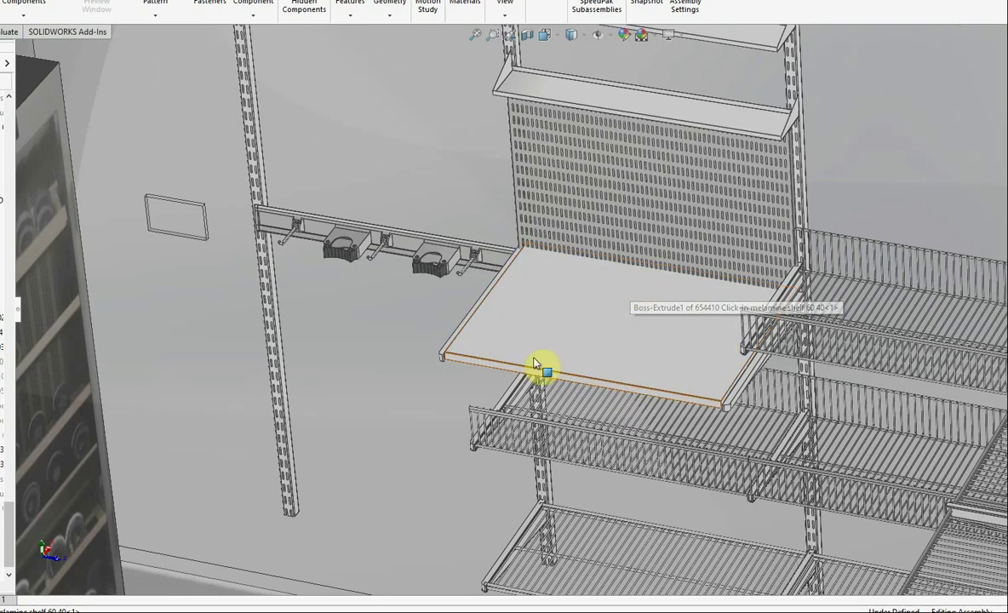
scroll(662, 333, up, 2)
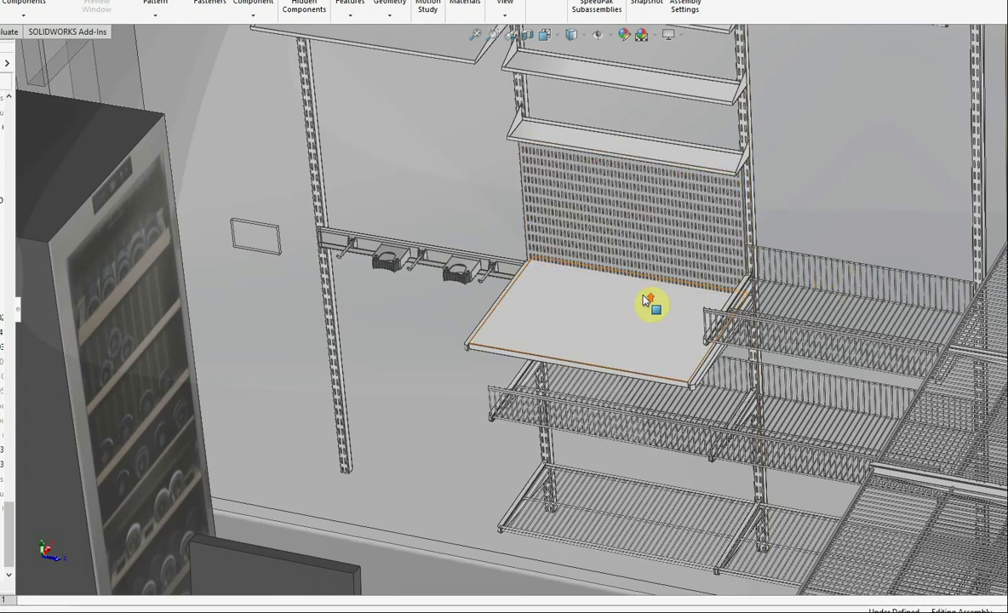
scroll(630, 292, up, 2)
scroll(721, 294, down, 2)
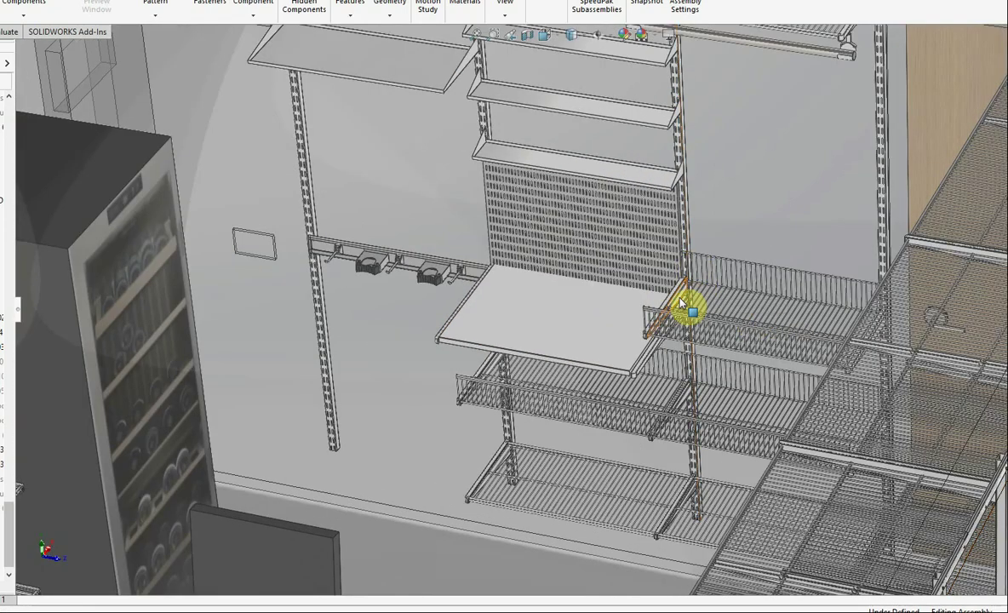
scroll(679, 319, down, 2)
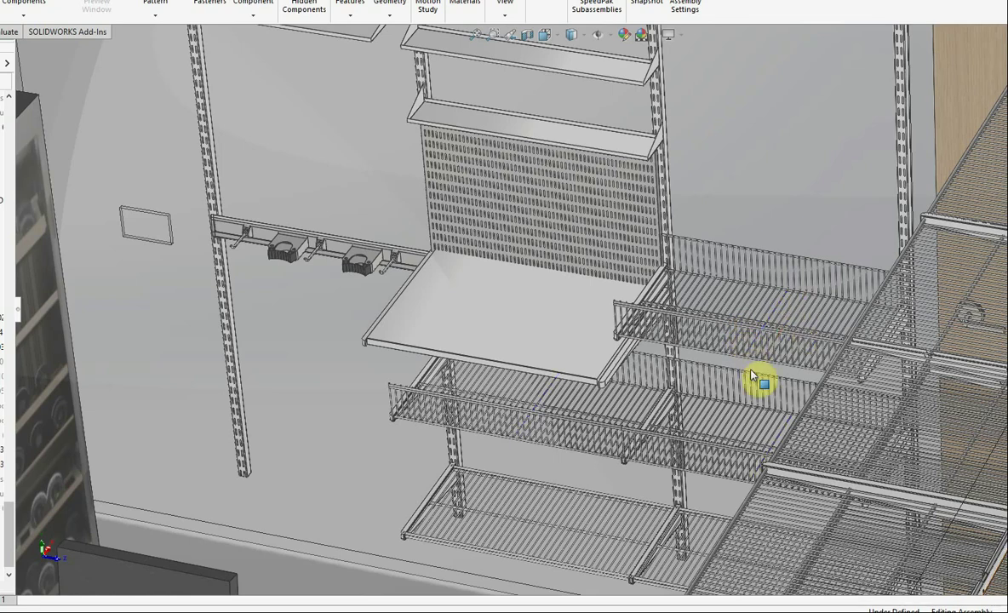
Step: Inspect the wire baskets beside and below the worktop, along with the hanging rail under the upper wire shelf
scroll(746, 407, up, 1)
drag(727, 414, 730, 387)
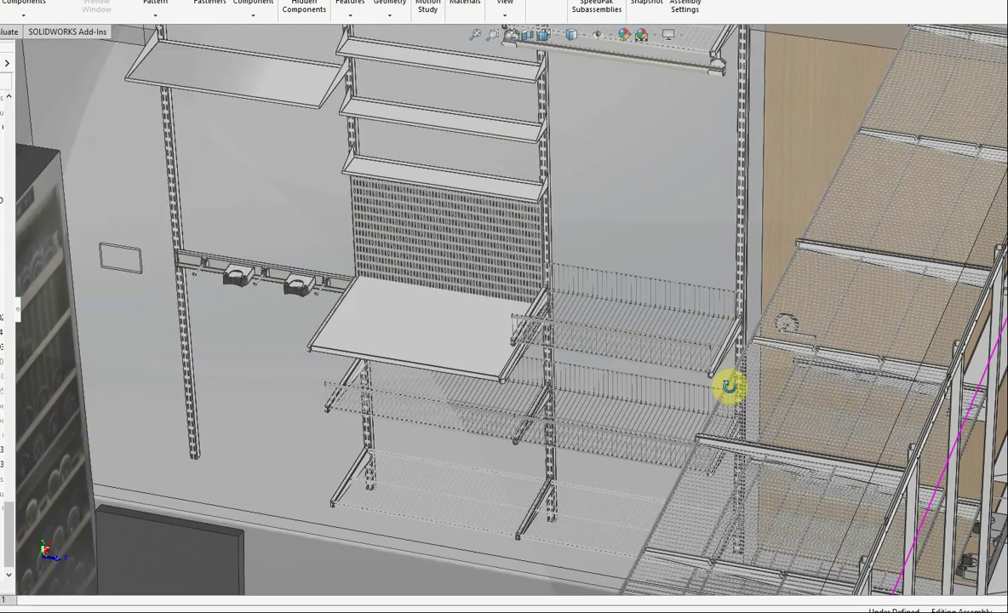
scroll(650, 408, down, 3)
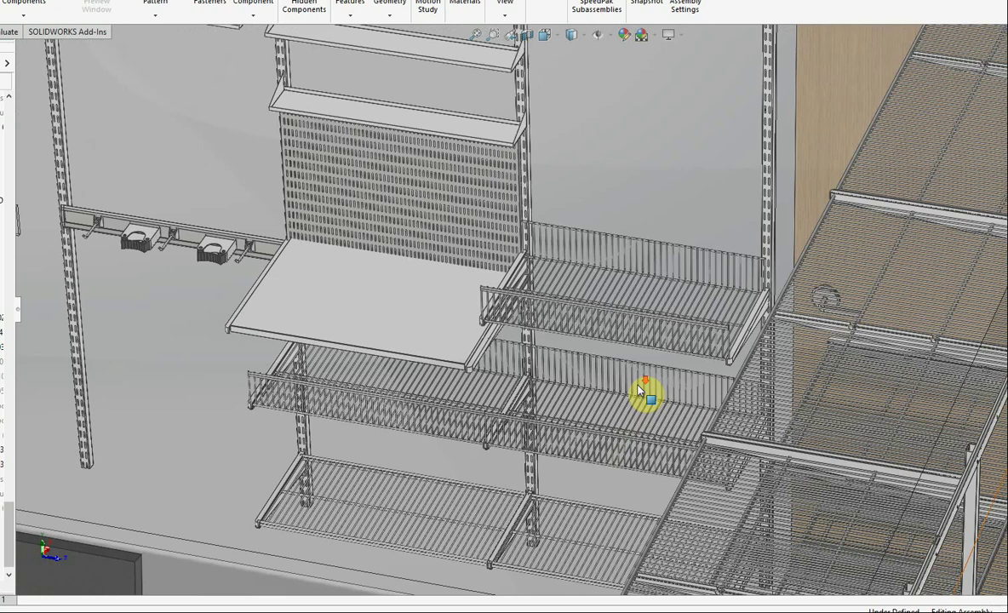
scroll(643, 392, down, 2)
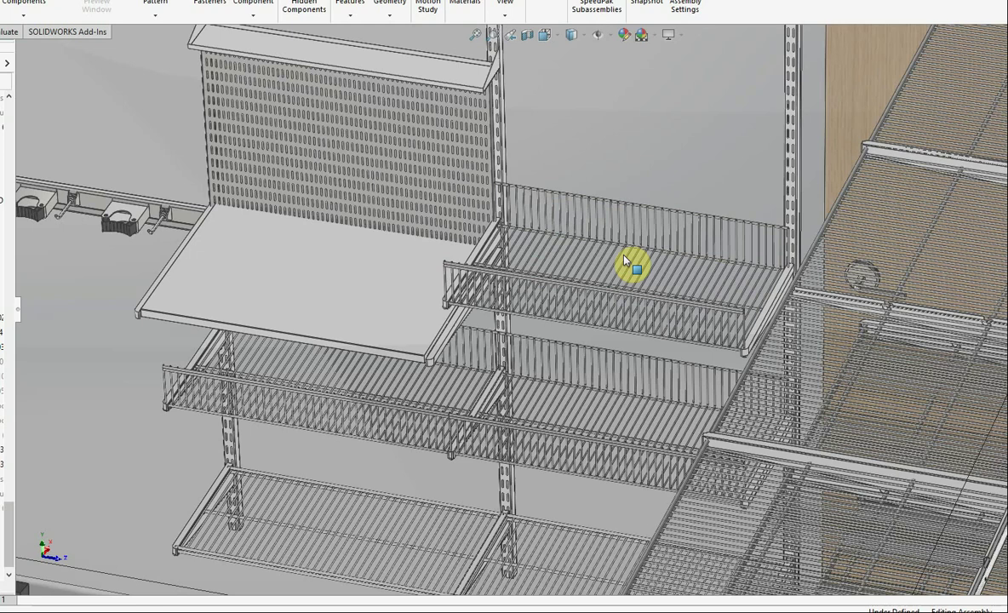
drag(655, 288, 616, 319)
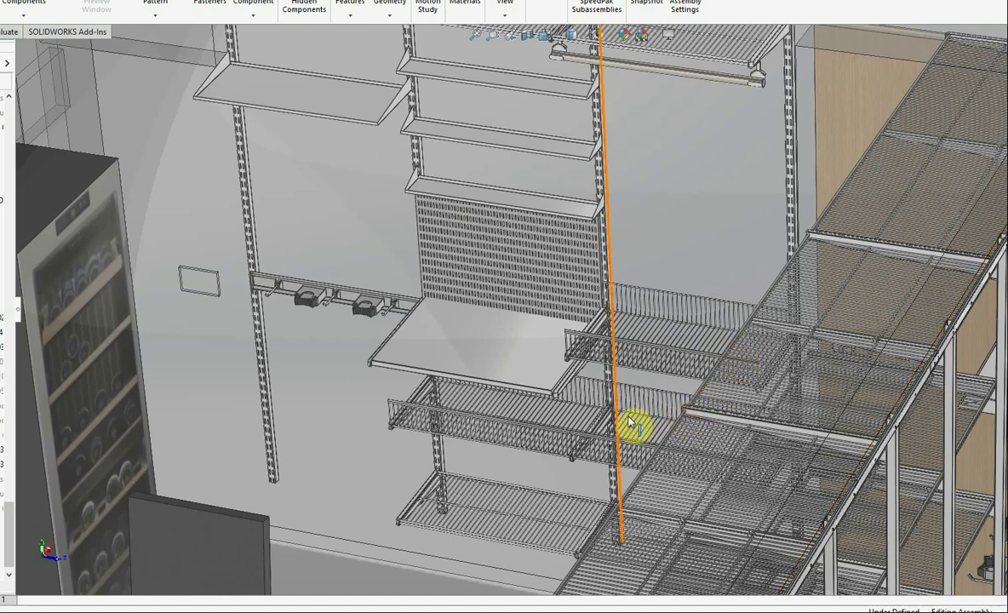
scroll(619, 426, up, 1)
drag(618, 428, 613, 430)
scroll(616, 431, down, 3)
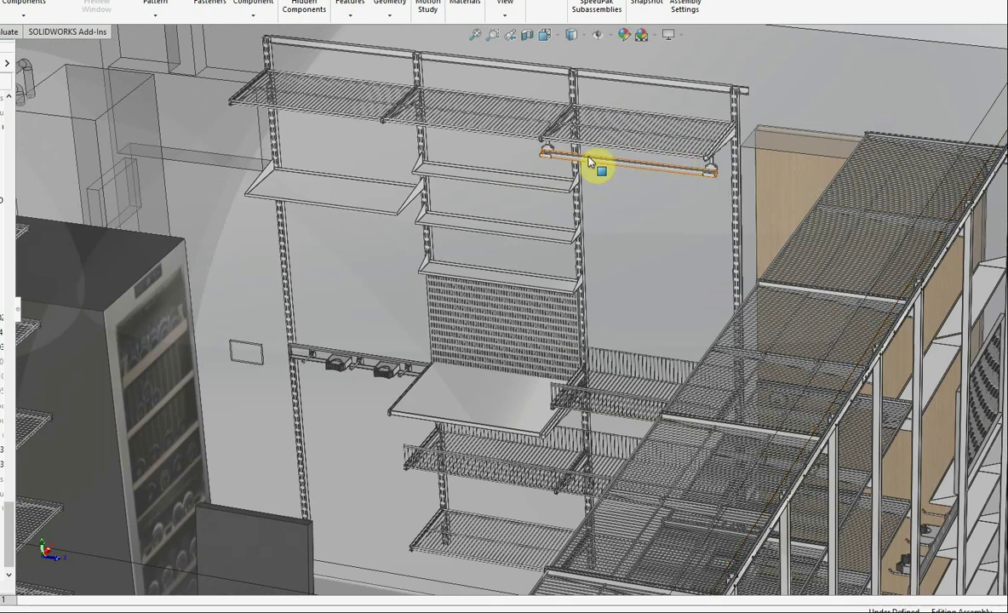
Step: Review both shelved walls around the door from outside the room, and inspect the end wall's storage track and worktop up close
scroll(829, 433, down, 4)
drag(739, 439, 843, 374)
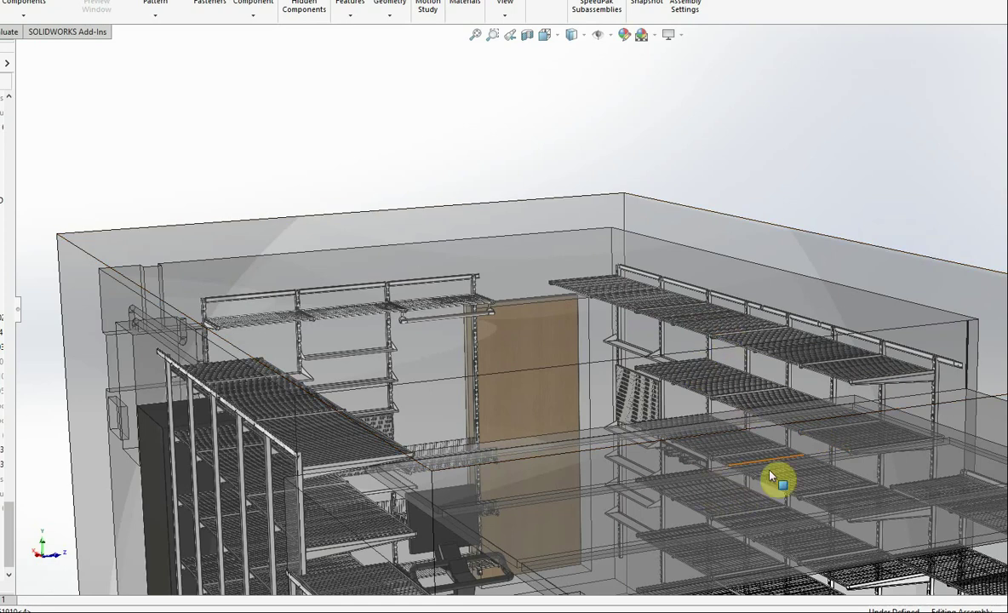
drag(770, 475, 781, 516)
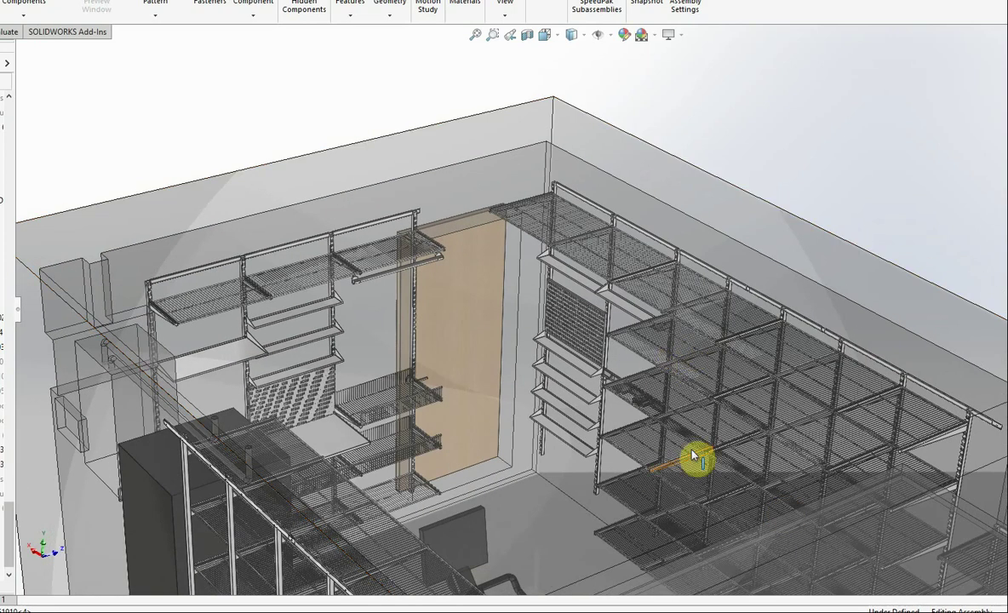
scroll(772, 458, up, 1)
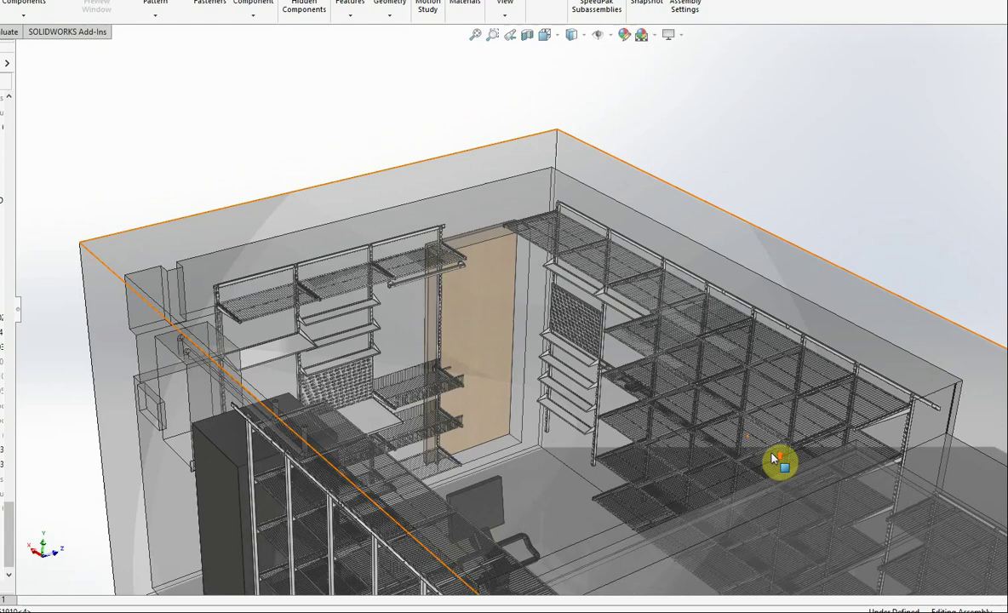
drag(773, 460, 692, 417)
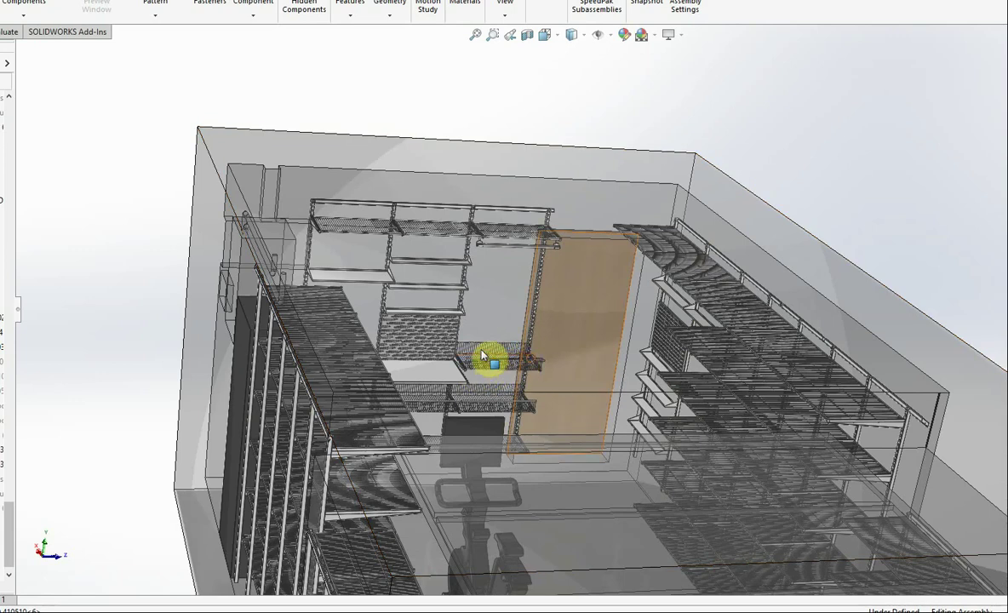
middle_click(547, 322)
drag(547, 322, 478, 334)
scroll(427, 355, down, 3)
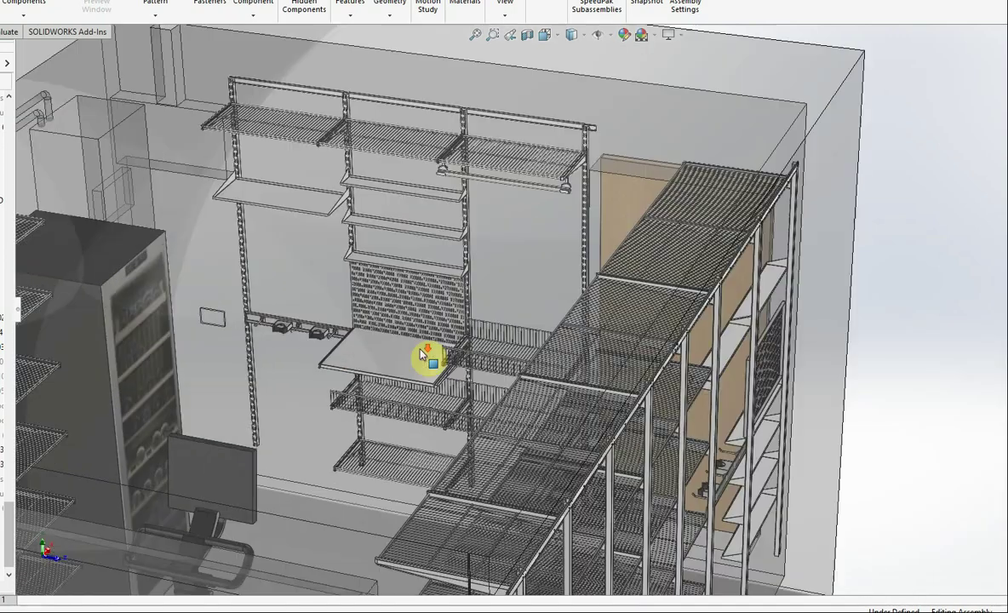
scroll(274, 329, down, 4)
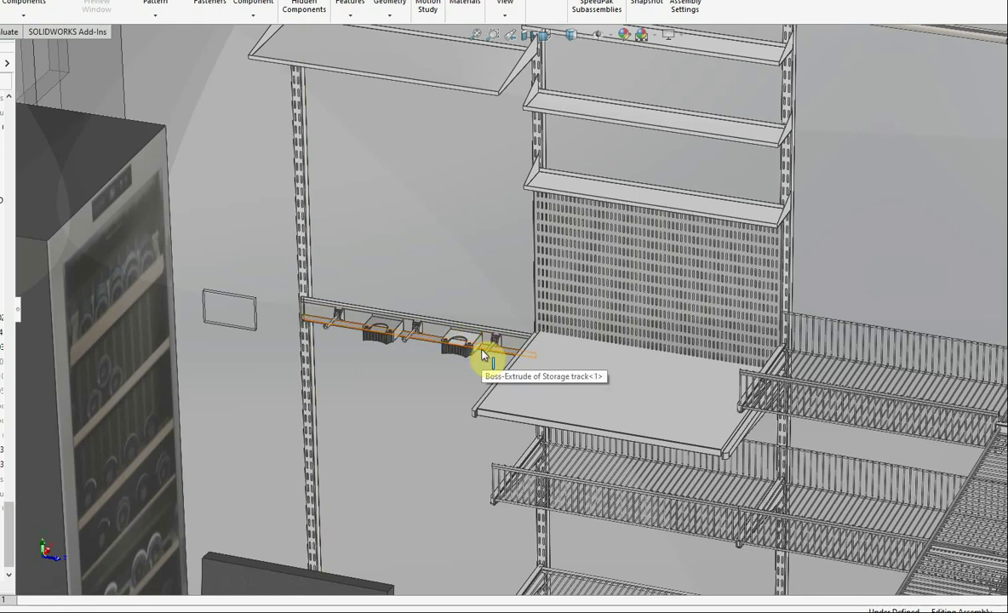
Step: Inspect the hooks and holders on the end wall's storage track up close, together with the track's position beside the worktop
scroll(494, 356, down, 5)
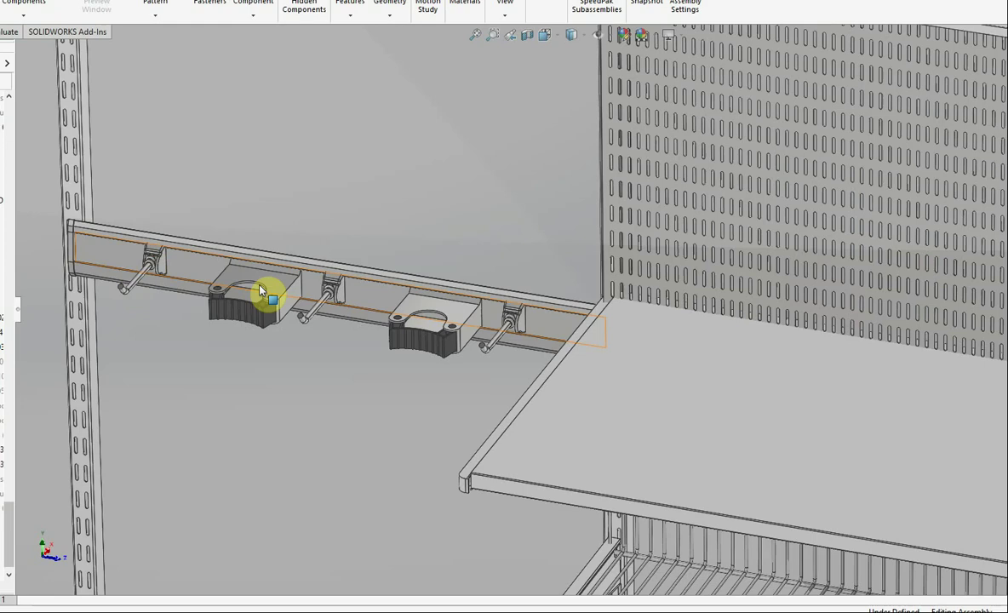
scroll(517, 319, up, 2)
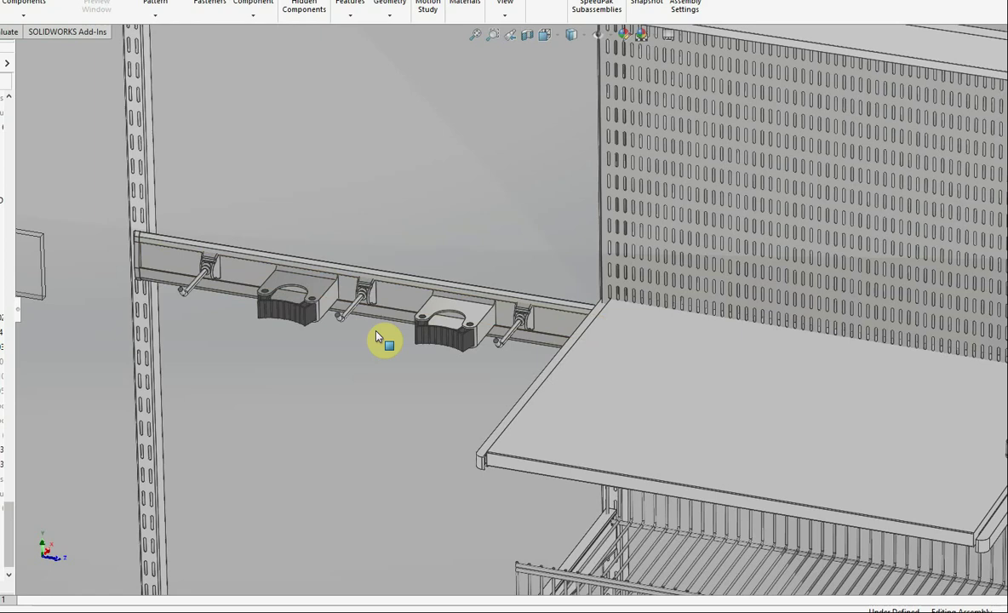
scroll(376, 333, up, 3)
scroll(490, 338, up, 1)
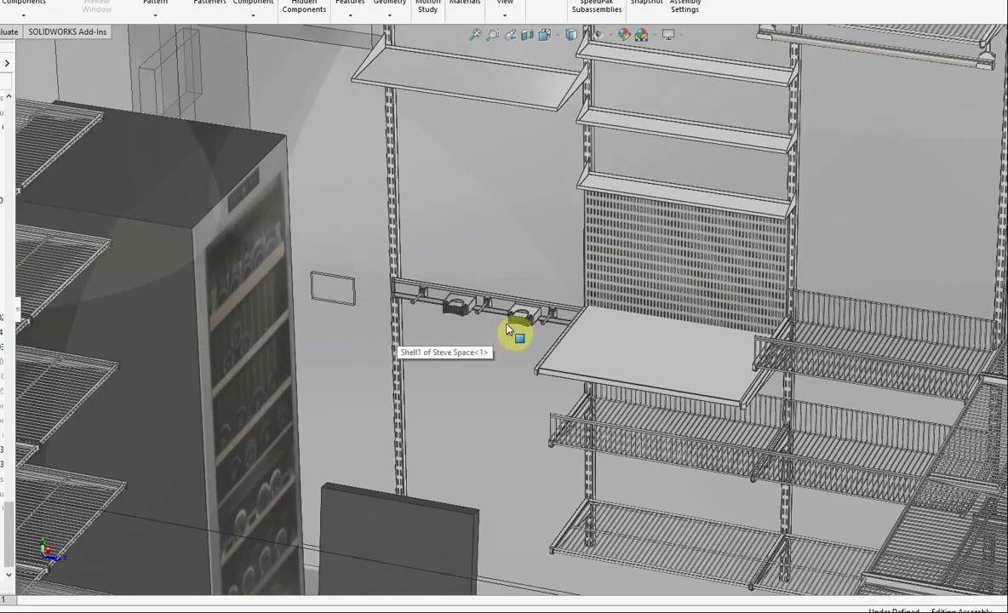
drag(509, 320, 508, 305)
scroll(637, 378, up, 4)
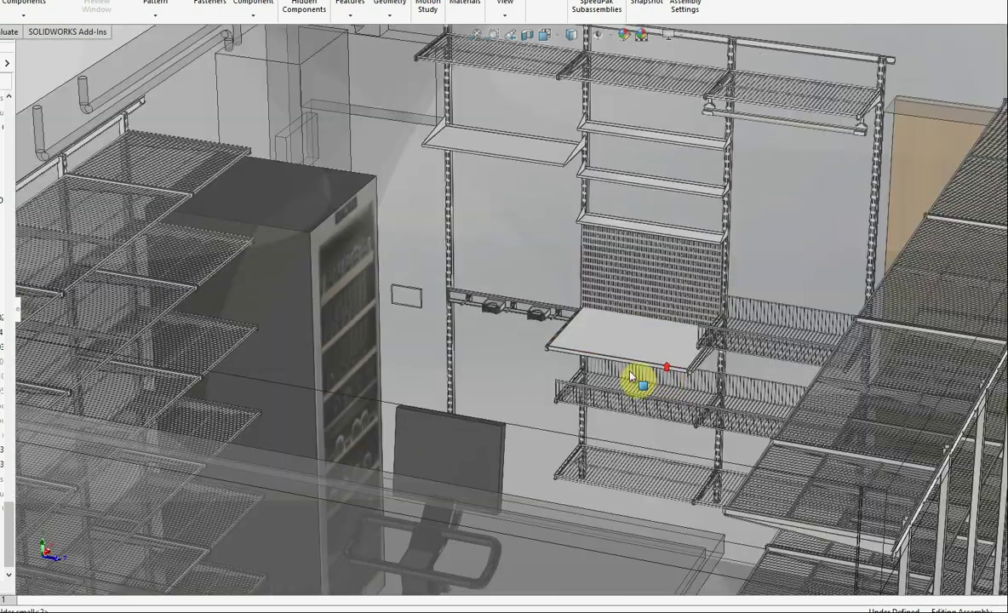
Step: Review the whole room from the open front, from the wire shelving beside the wine cooler to the door and opposite shelved wall
drag(609, 395, 380, 453)
scroll(390, 446, down, 4)
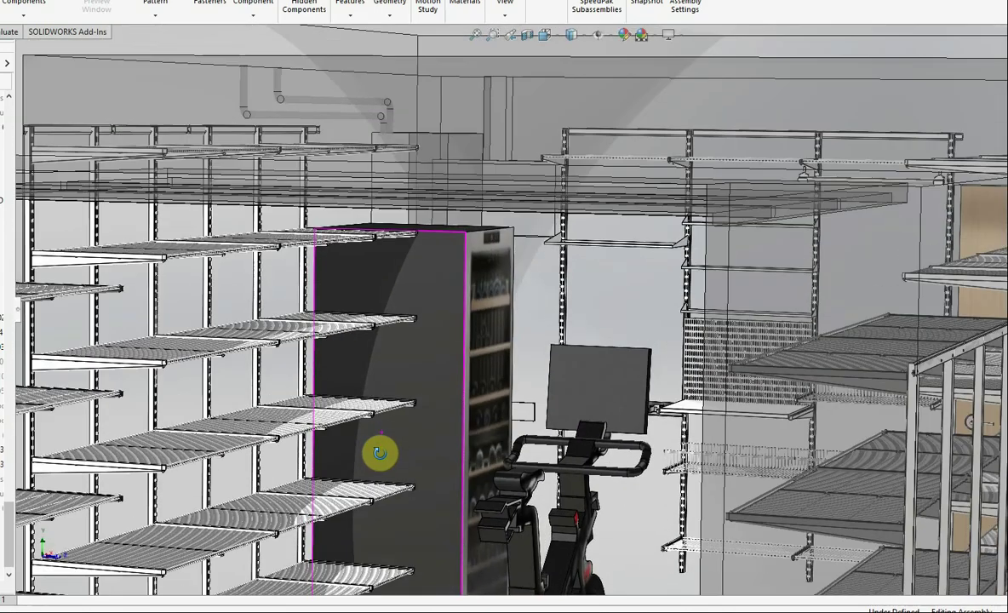
scroll(309, 398, up, 4)
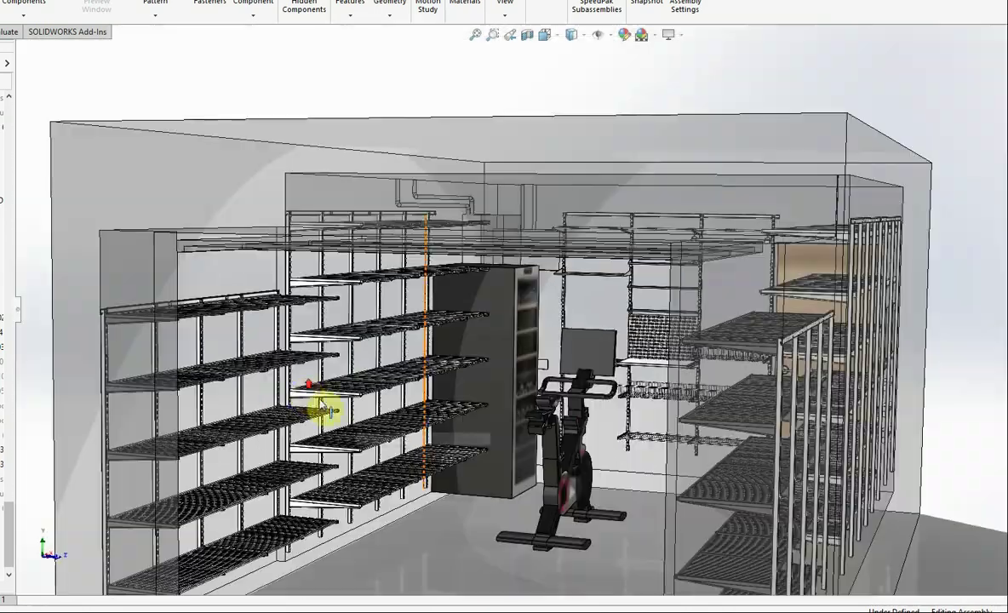
drag(426, 416, 383, 459)
scroll(587, 515, up, 2)
drag(587, 518, 462, 545)
scroll(462, 545, down, 2)
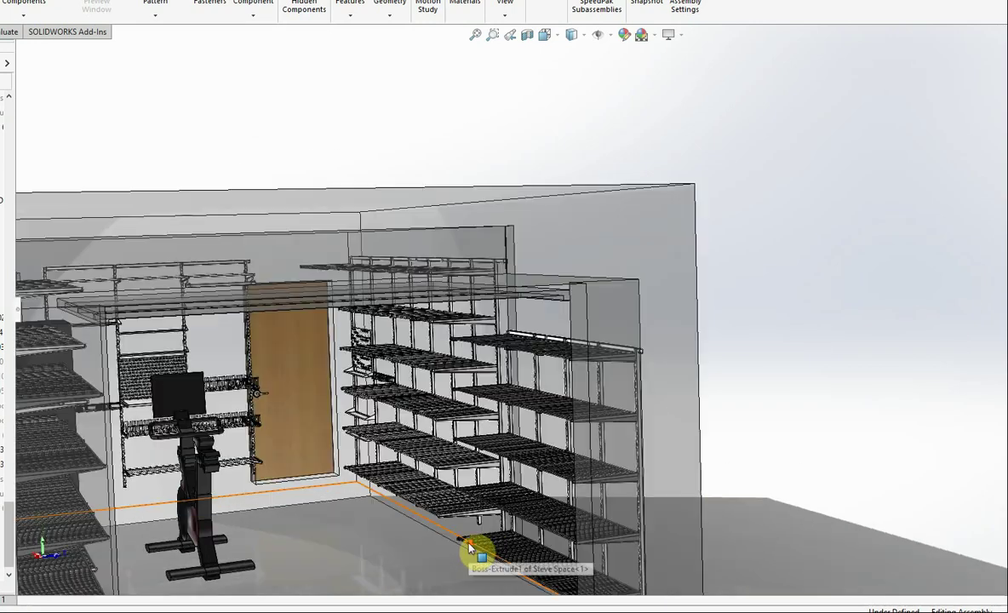